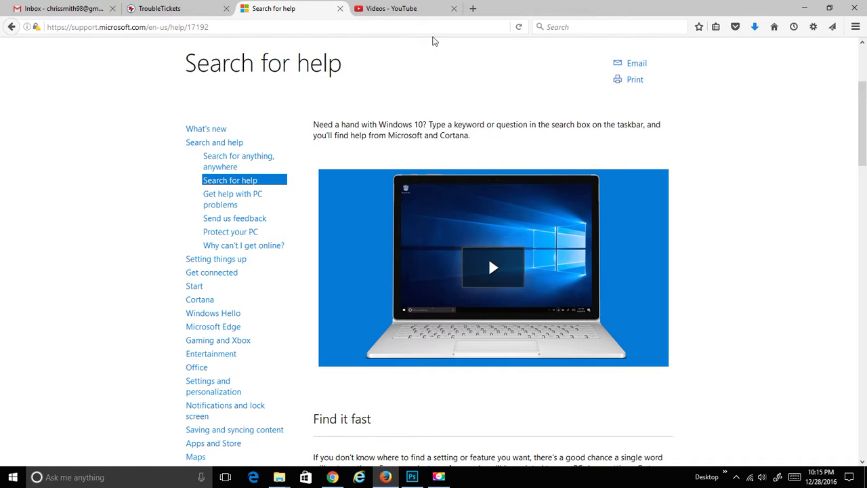
- Scroll the Microsoft help page down to the Find it fast section with its sleep search example
left_click(428, 29)
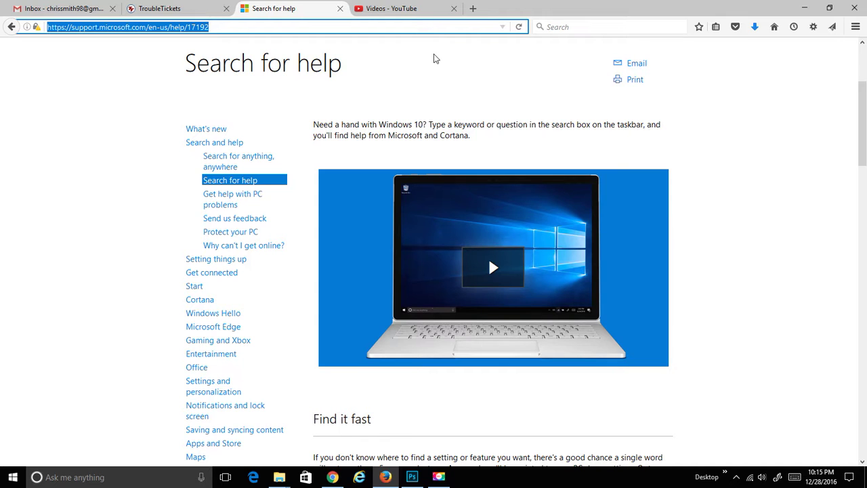
left_click(455, 83)
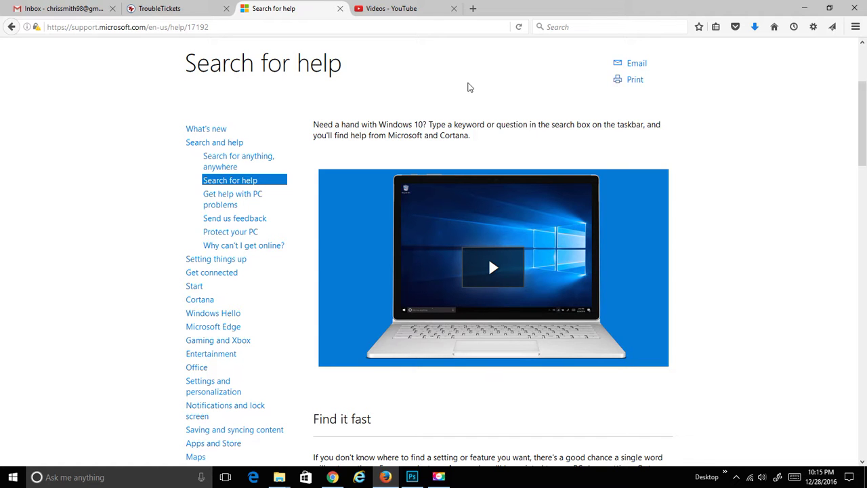
scroll(747, 250, "down", 5)
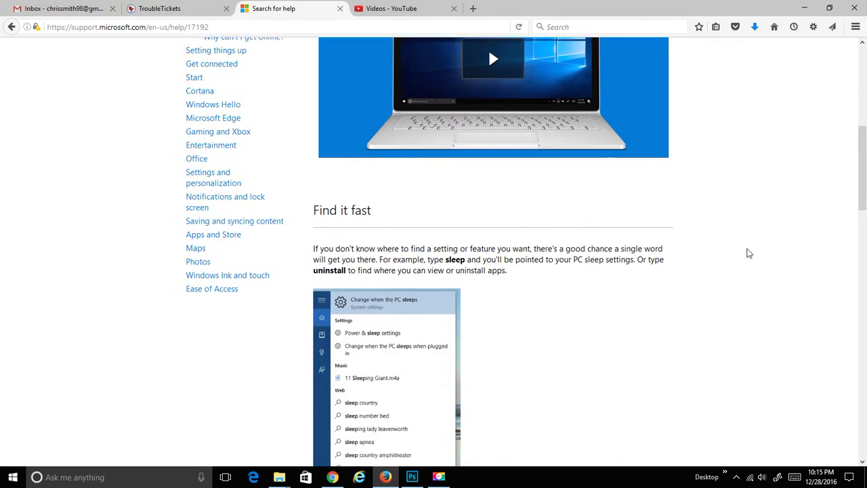
scroll(750, 253, "down", 1)
scroll(745, 250, "down", 2)
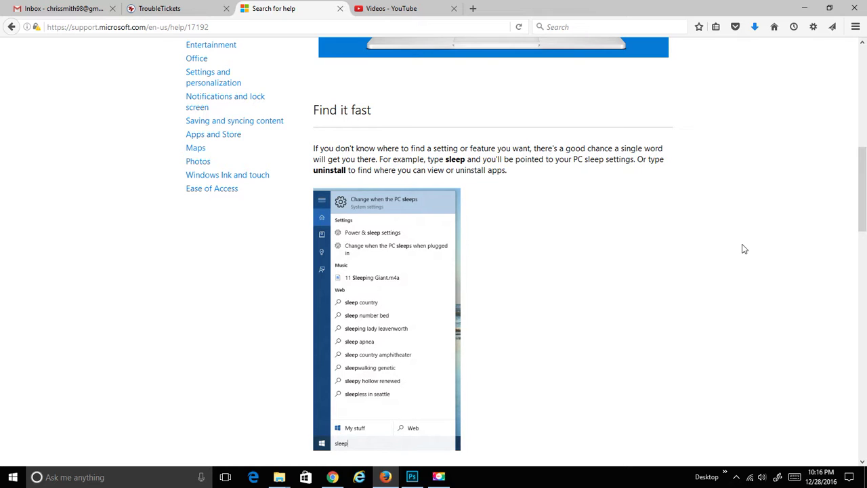
scroll(740, 248, "down", 2)
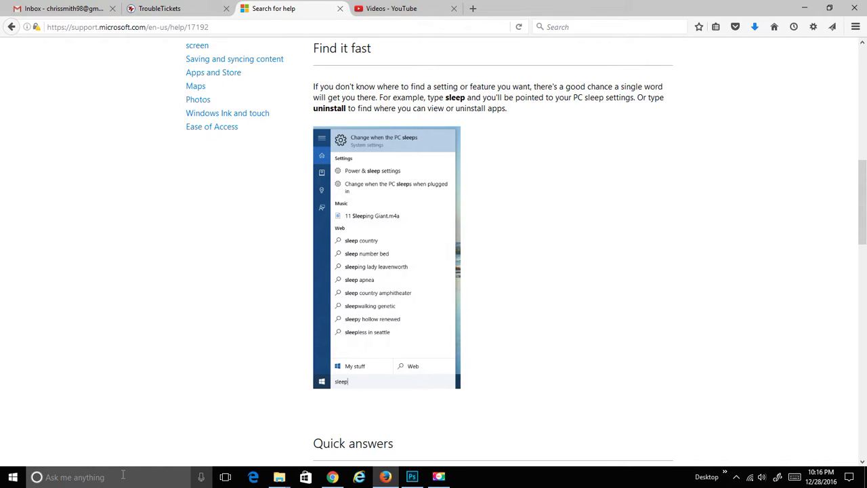
left_click(133, 479)
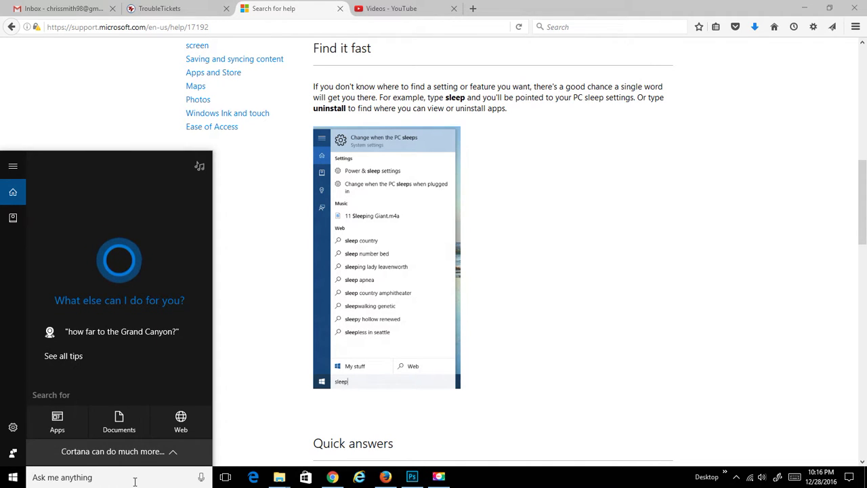
type("sleep")
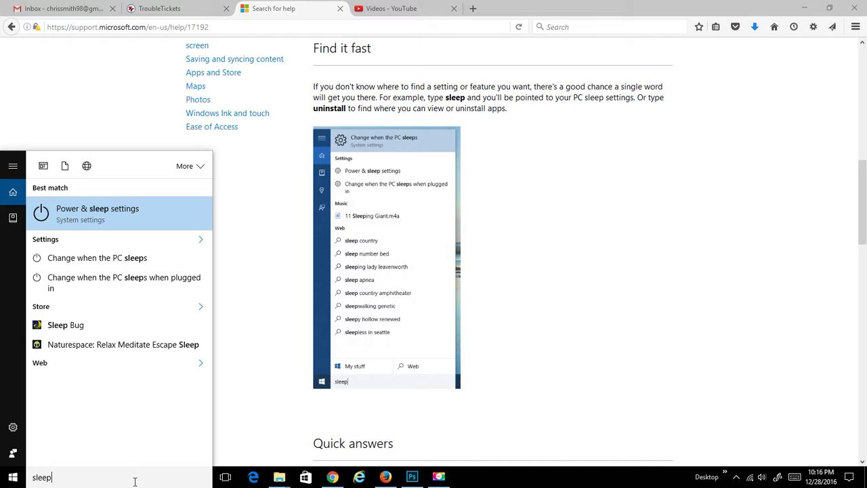
left_click(76, 223)
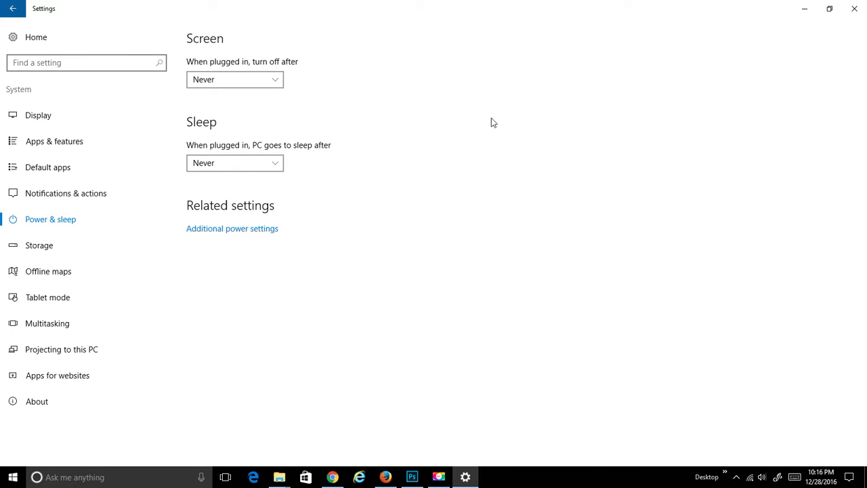
left_click(855, 8)
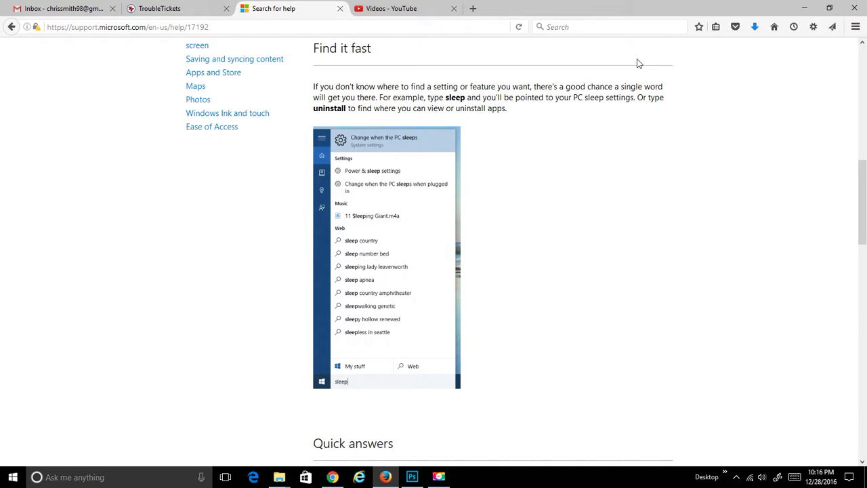
left_click(136, 478)
type("un")
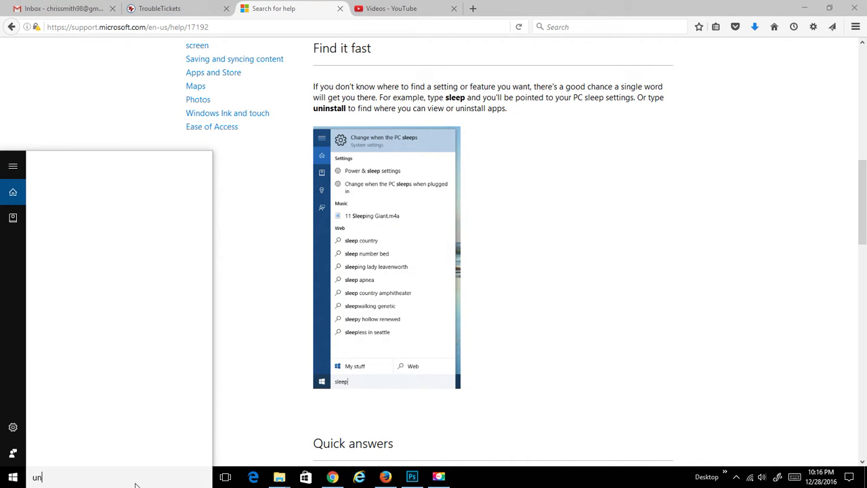
type("install")
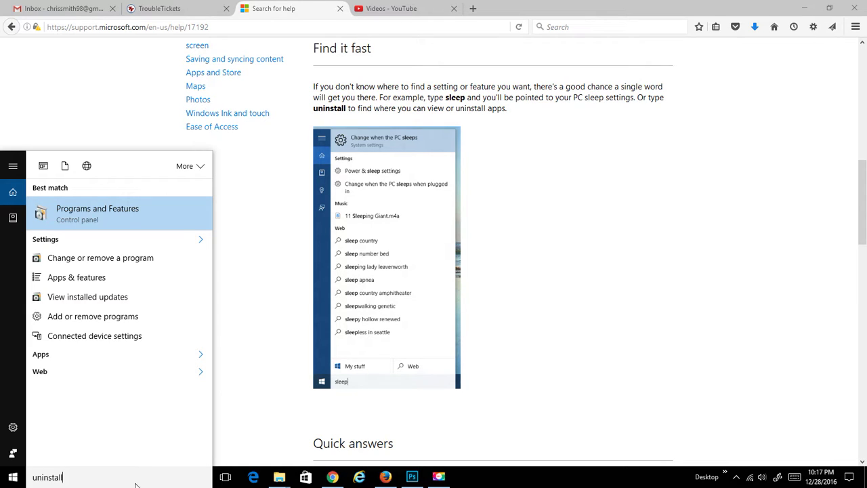
left_click(110, 215)
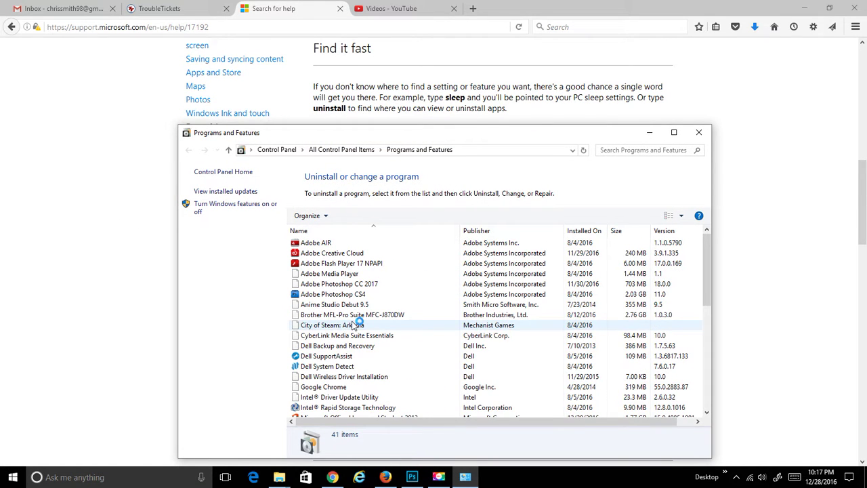
right_click(322, 265)
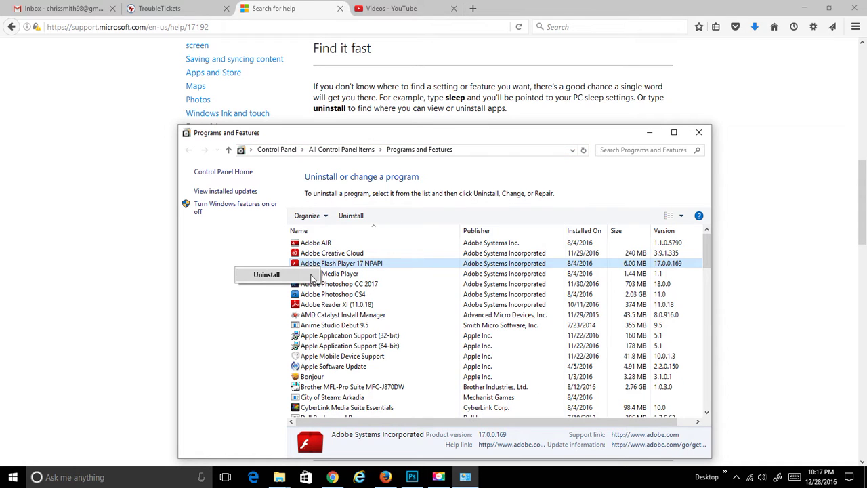
left_click(398, 316)
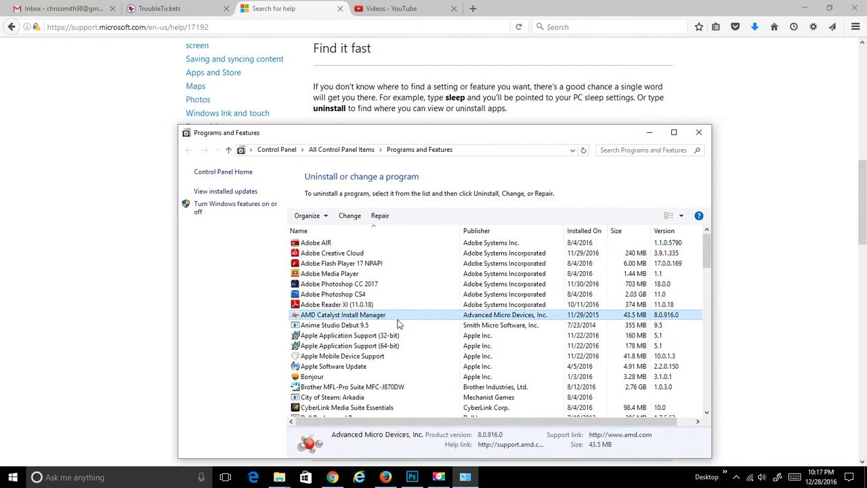
scroll(399, 318, "down", 5)
scroll(394, 307, "up", 4)
scroll(395, 307, "up", 2)
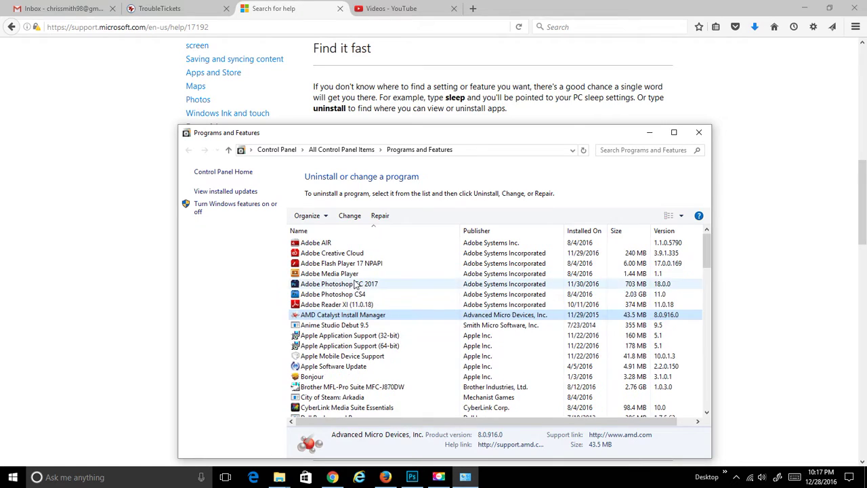
right_click(347, 275)
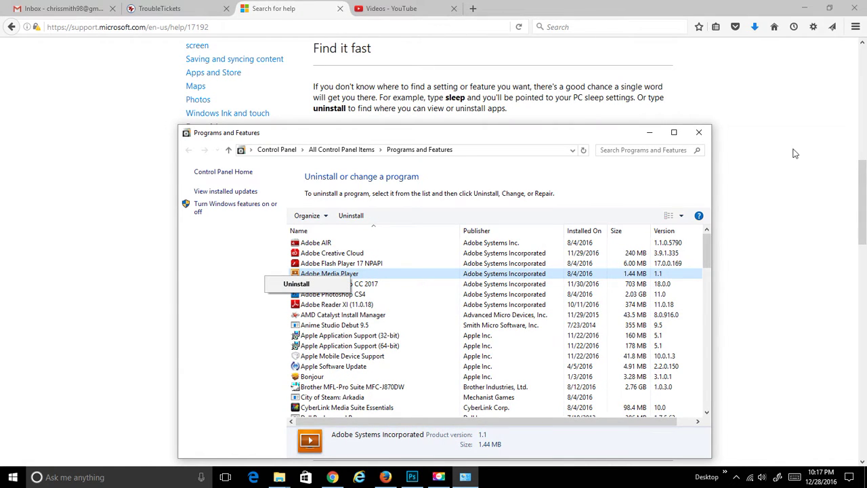
left_click(699, 133)
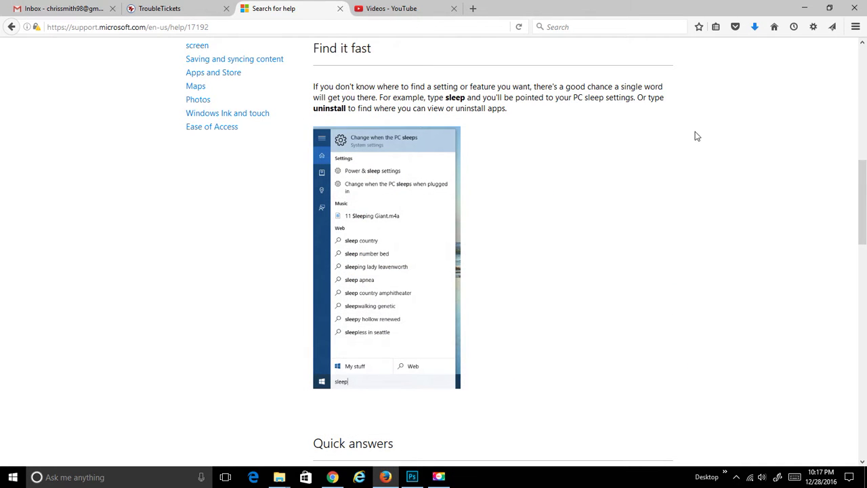
left_click(13, 478)
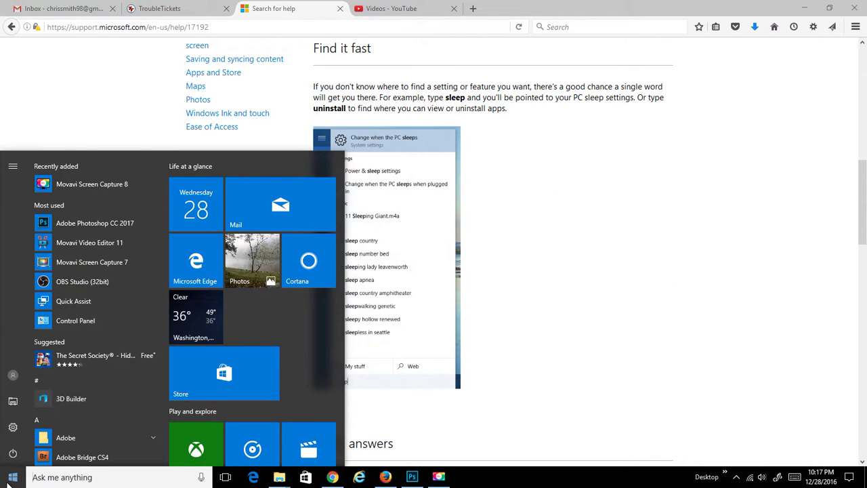
left_click(13, 426)
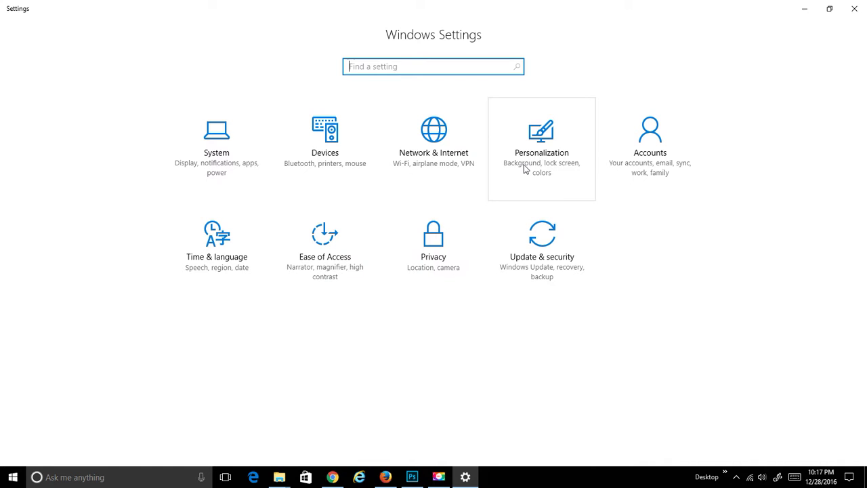
left_click(855, 8)
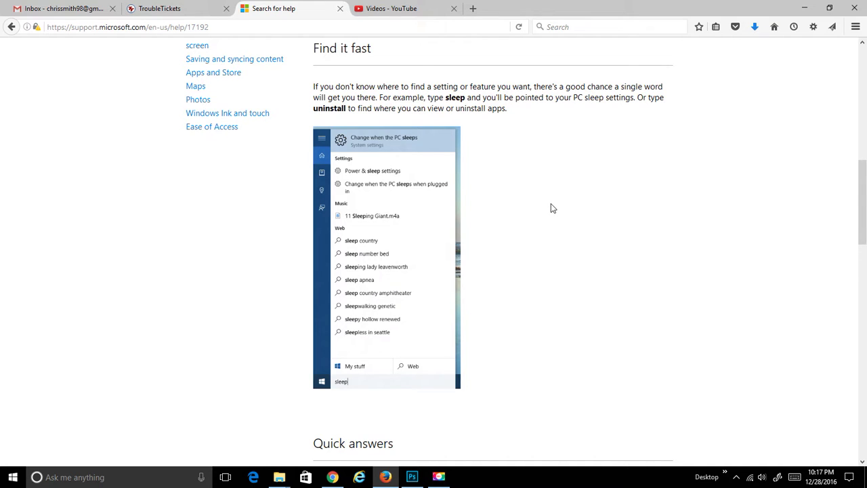
scroll(551, 203, "down", 2)
scroll(549, 207, "up", 2)
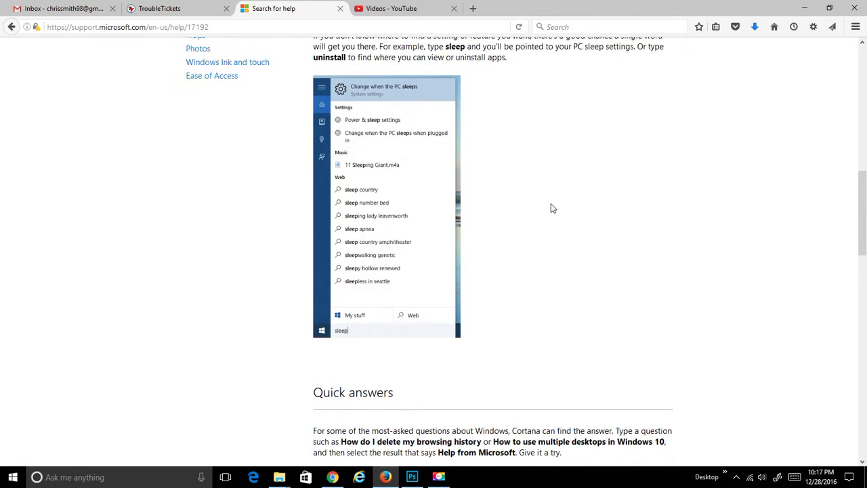
left_click(99, 468)
type("ne")
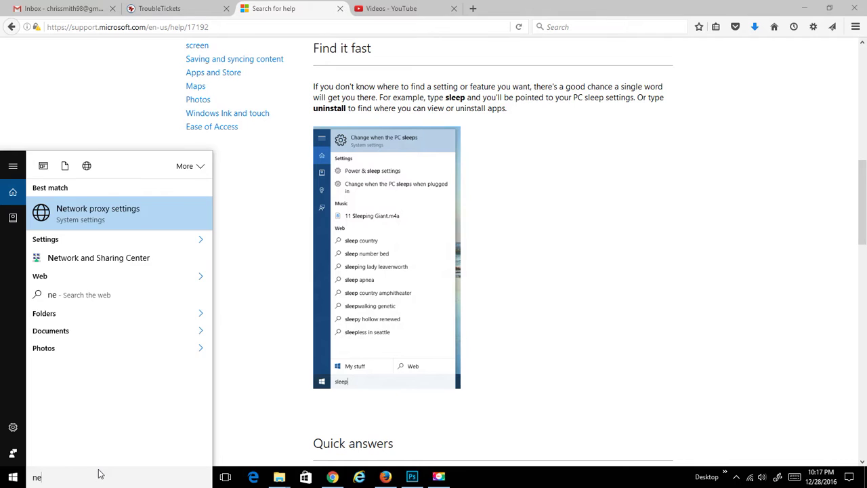
type("twork")
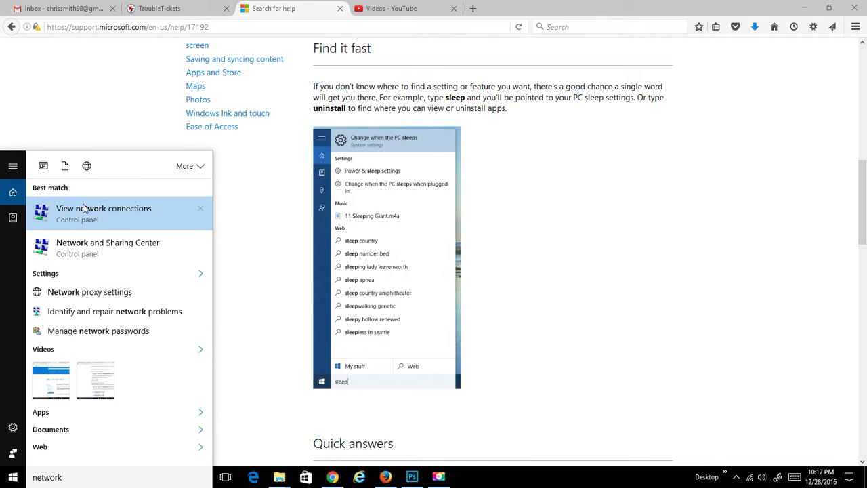
left_click(84, 210)
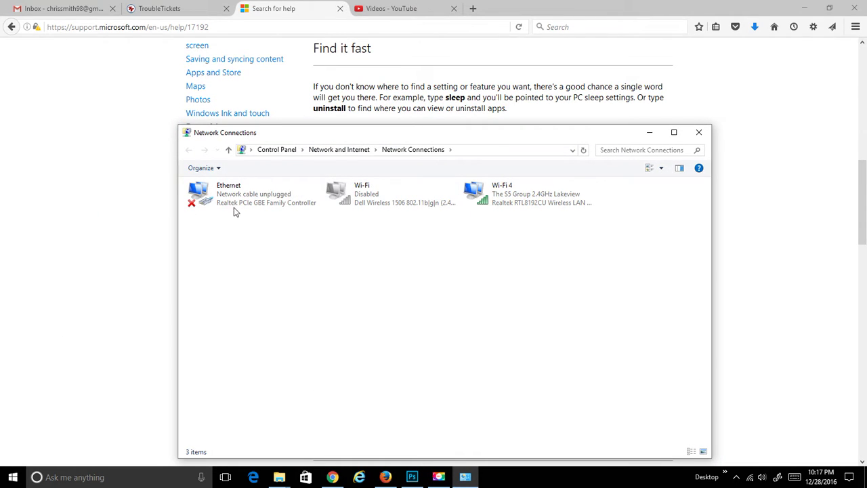
right_click(499, 206)
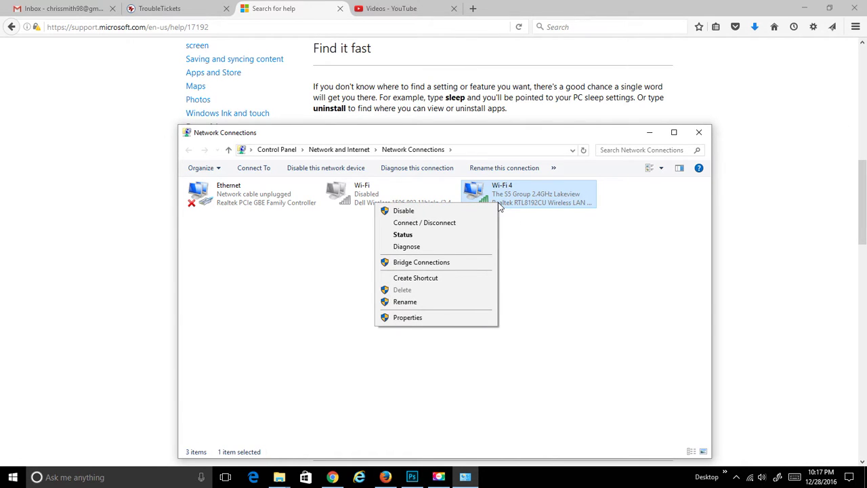
left_click(483, 317)
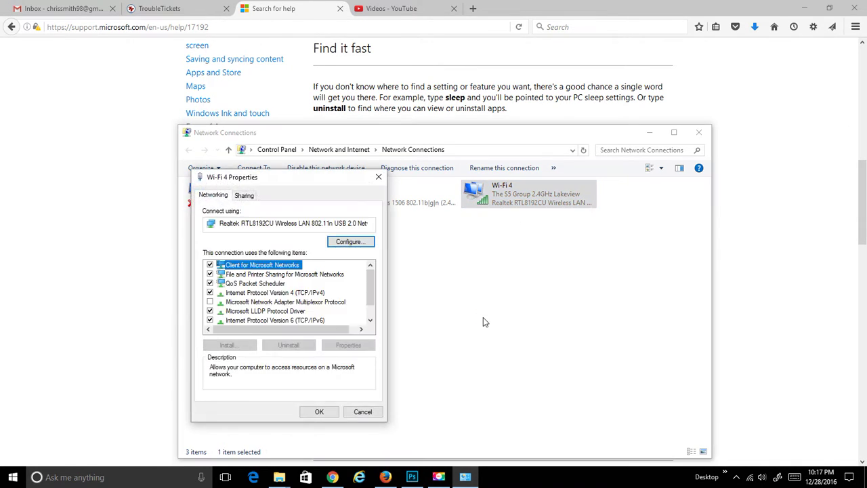
left_click(378, 177)
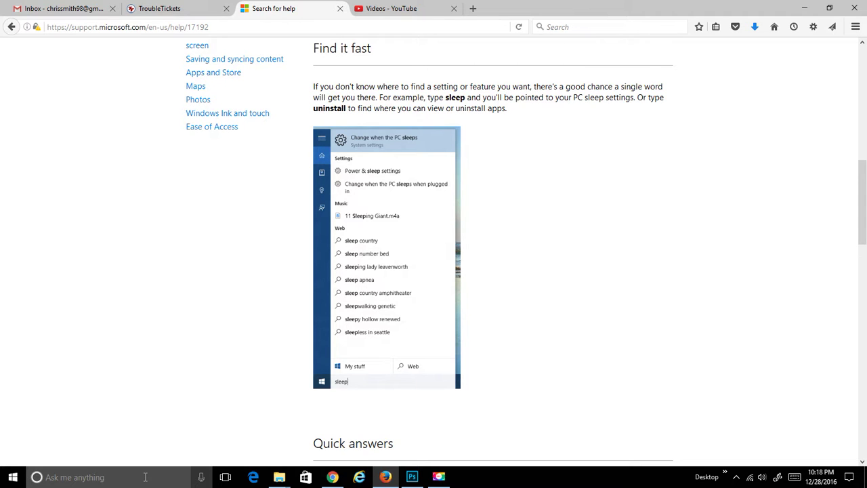
- Scroll the support page to the Quick answers section, then start a spoken Cortana question
scroll(610, 309, "down", 5)
scroll(610, 309, "down", 2)
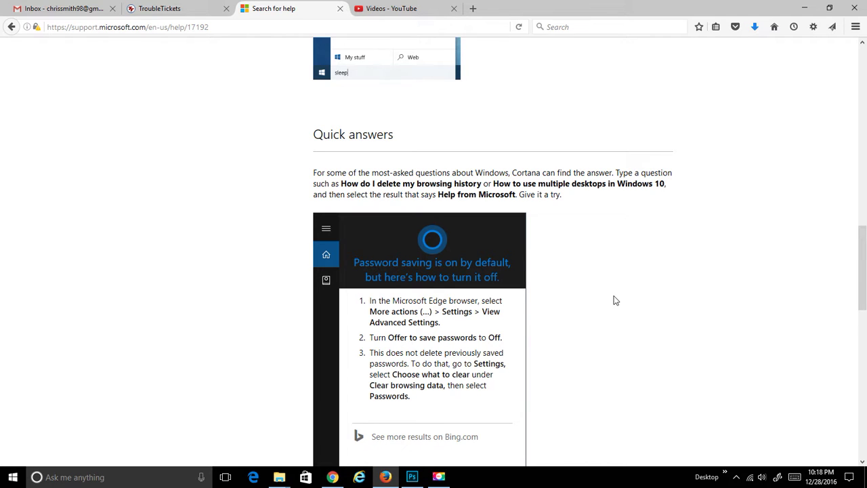
scroll(615, 300, "down", 2)
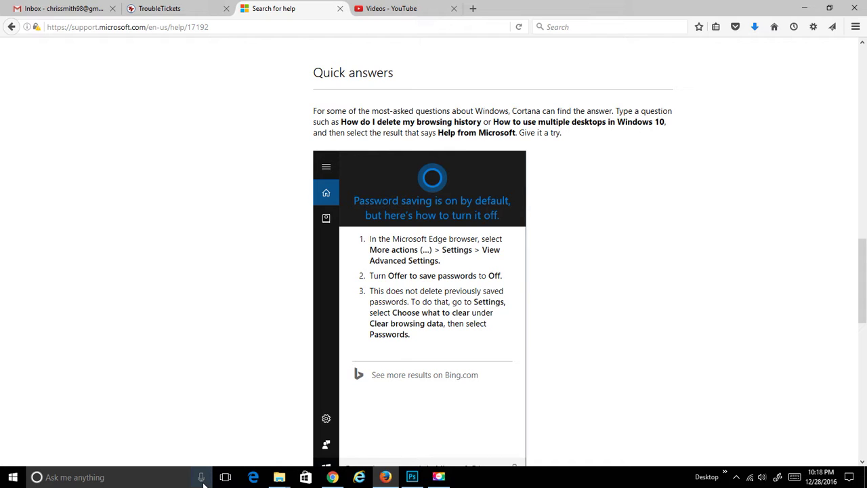
left_click(201, 477)
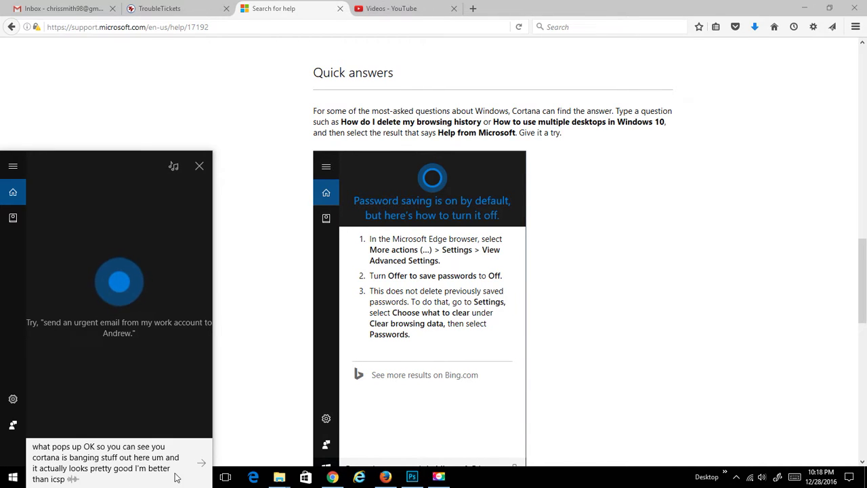
left_click(201, 467)
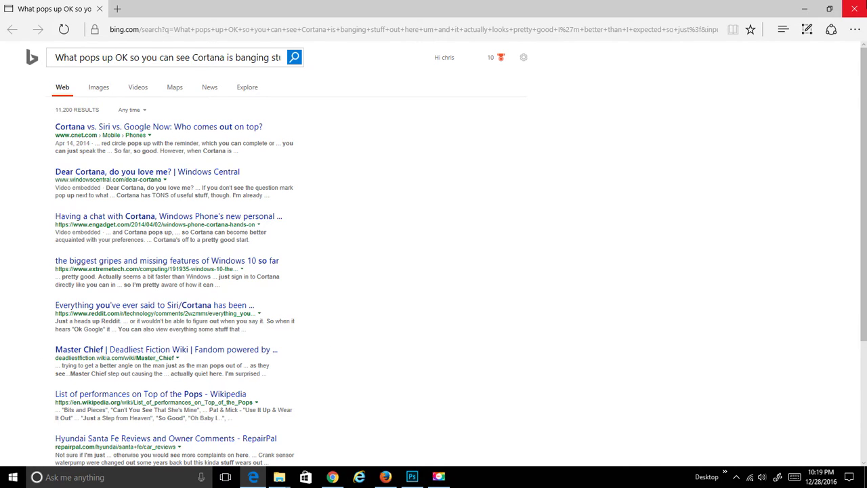
left_click(854, 9)
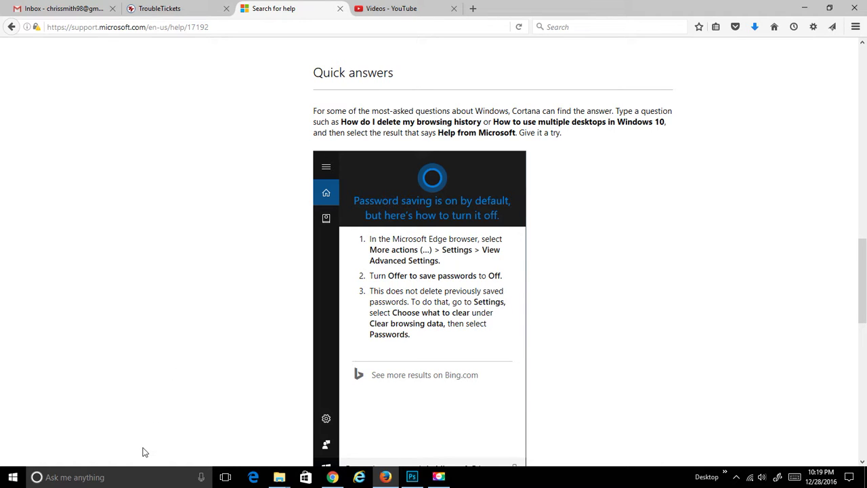
left_click(201, 476)
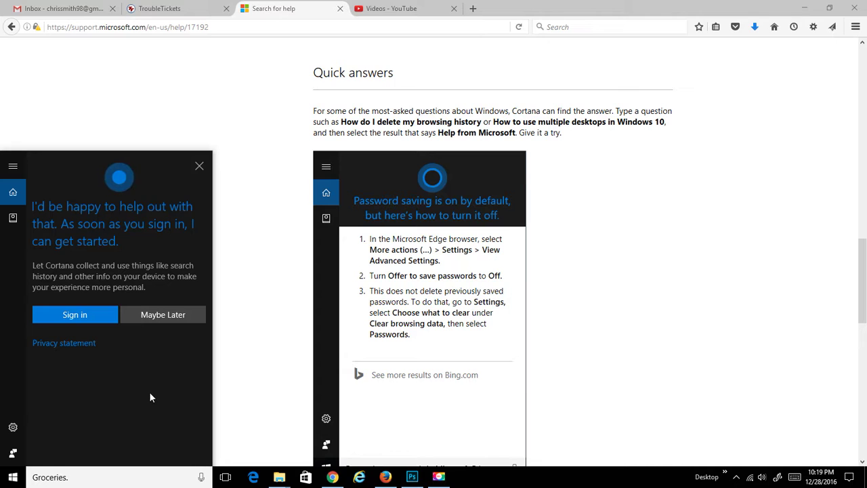
left_click(95, 317)
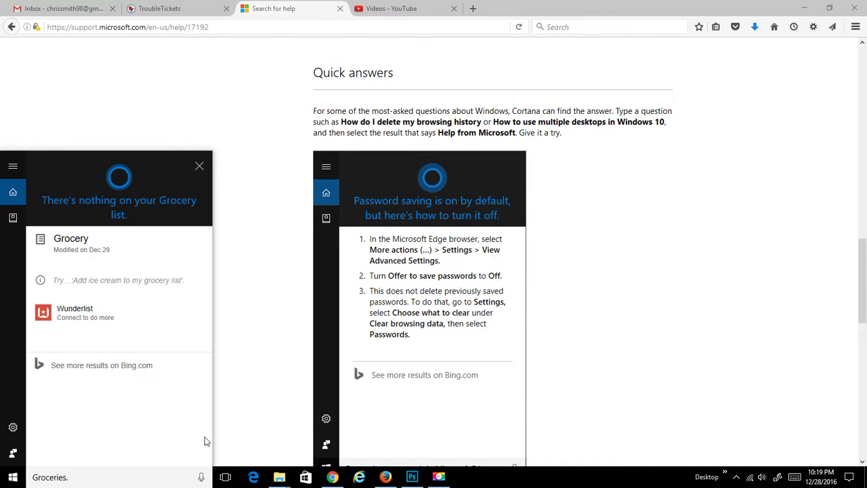
left_click(201, 478)
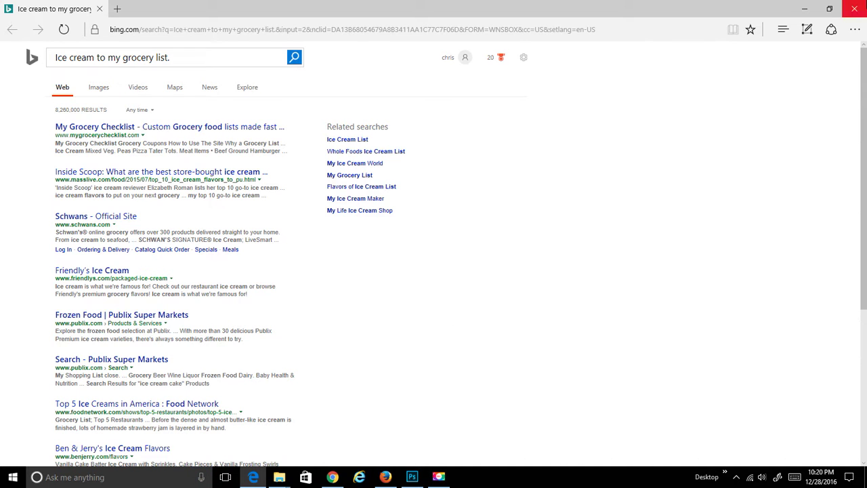
left_click(855, 9)
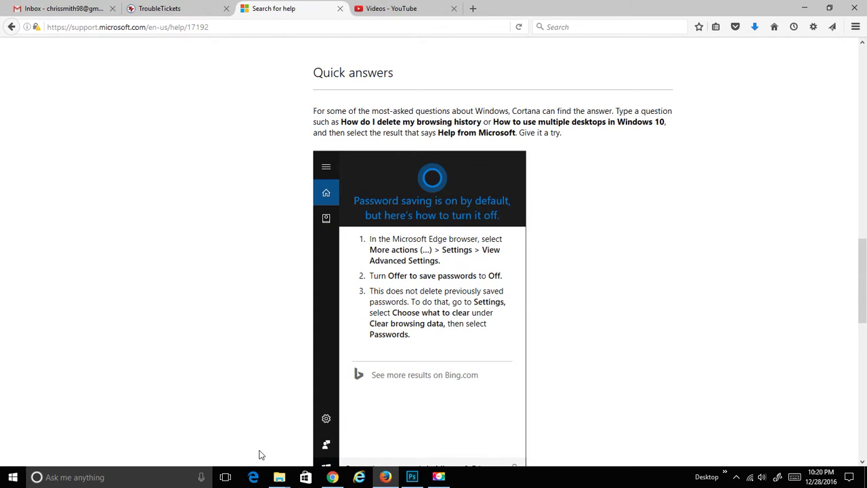
left_click(202, 477)
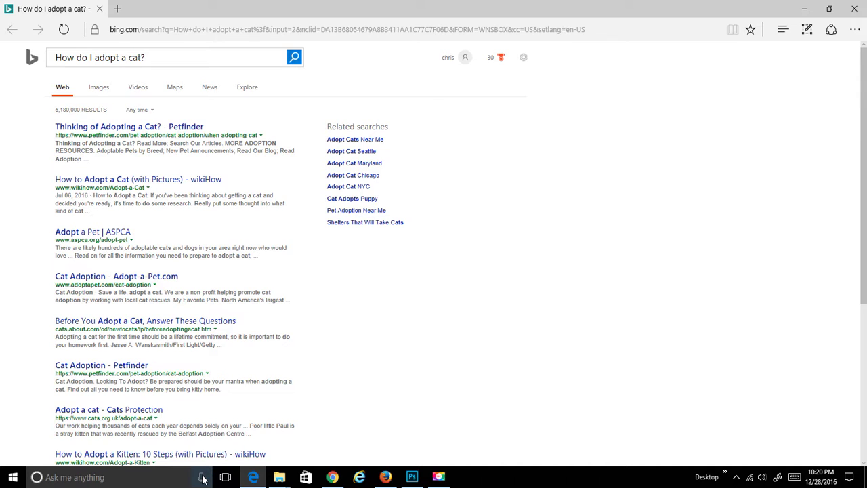
left_click(385, 476)
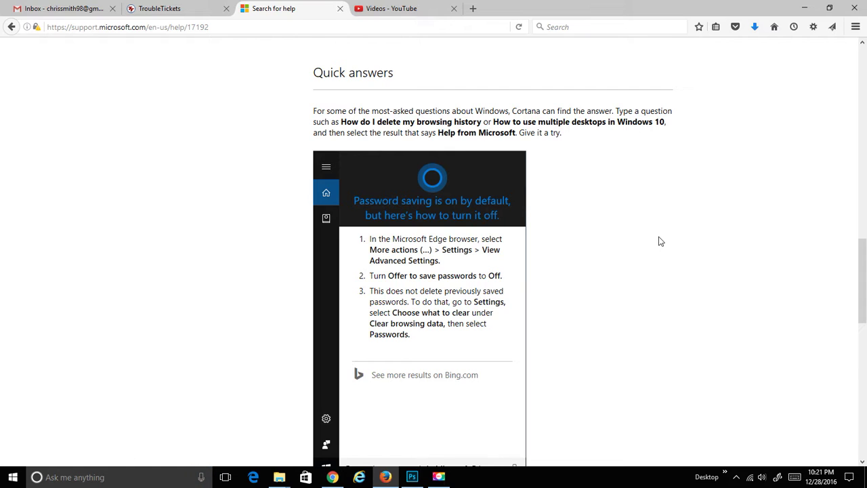
- Scroll past the Cortana screenshot to the closing Note and Properties for Article ID 17192
scroll(660, 241, "down", 5)
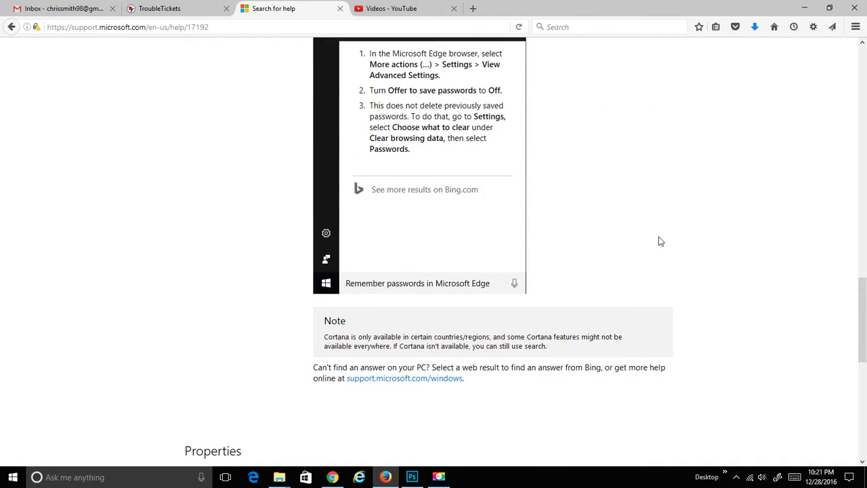
scroll(660, 241, "down", 2)
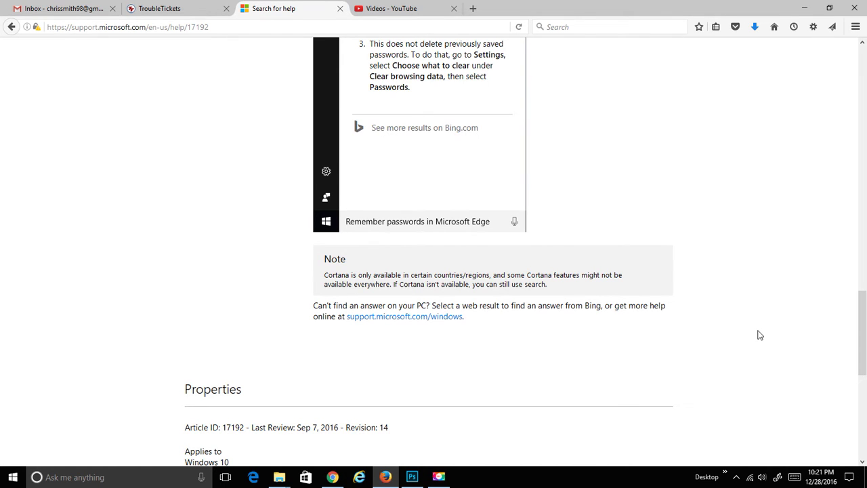
left_click(439, 477)
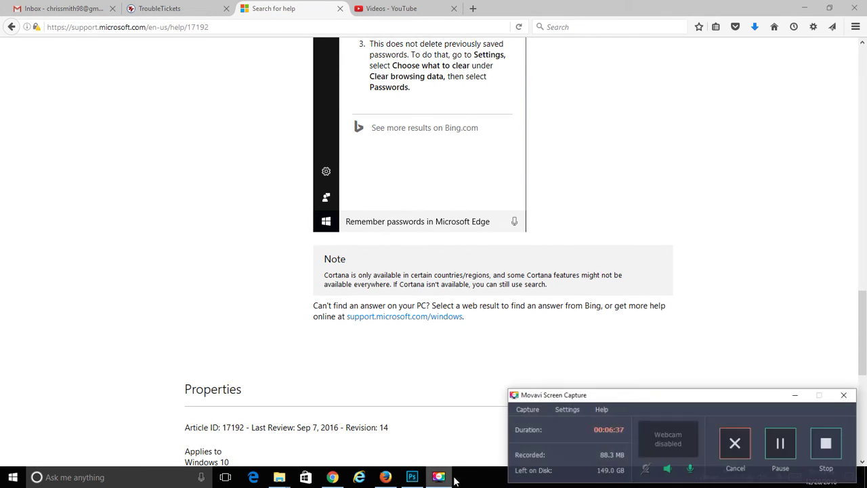